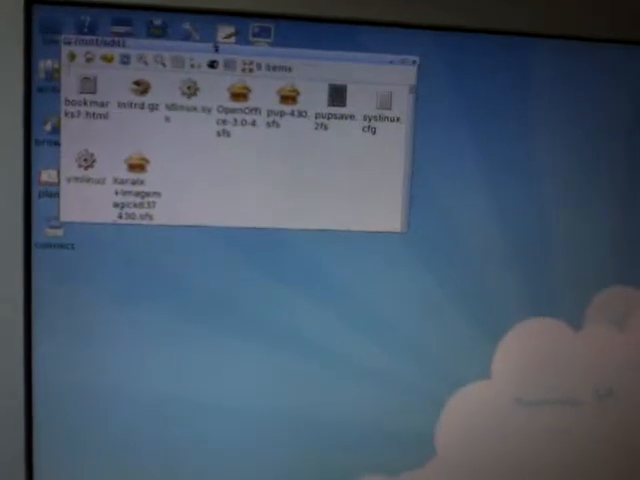
Move the partition's folder window toward the centre of the screen
drag(250, 80, 350, 200)
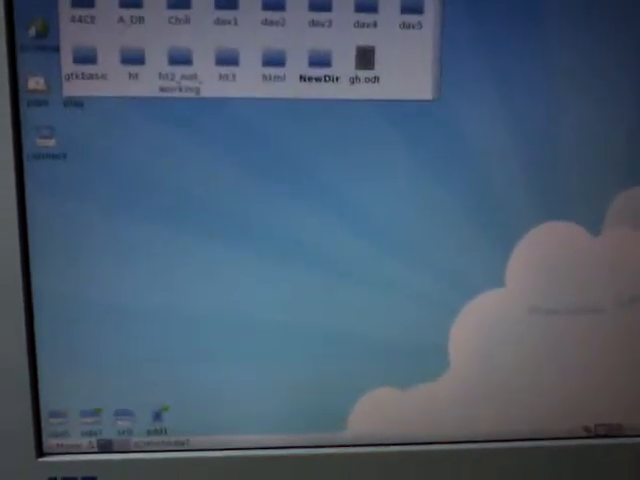
Reposition the NewDir partition window, hide it and bring it back from the taskbar
drag(280, 2, 320, 188)
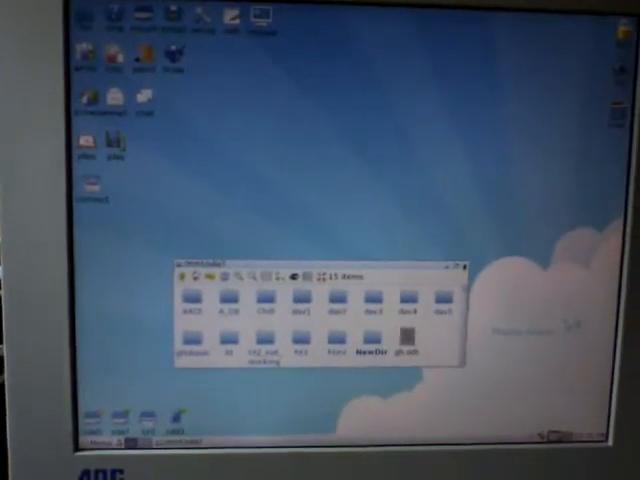
click(462, 267)
click(130, 422)
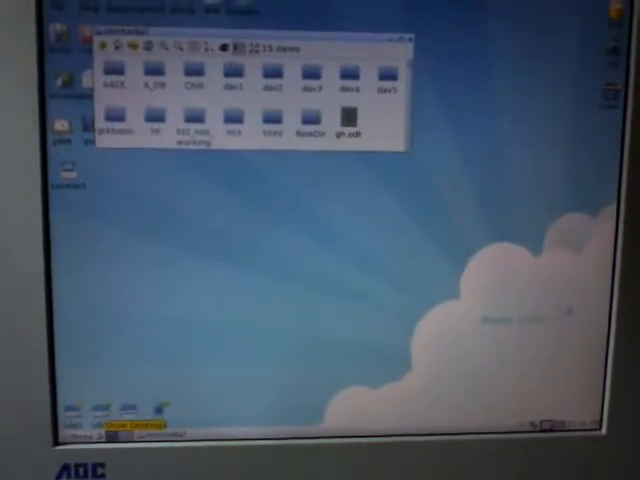
drag(250, 40, 300, 207)
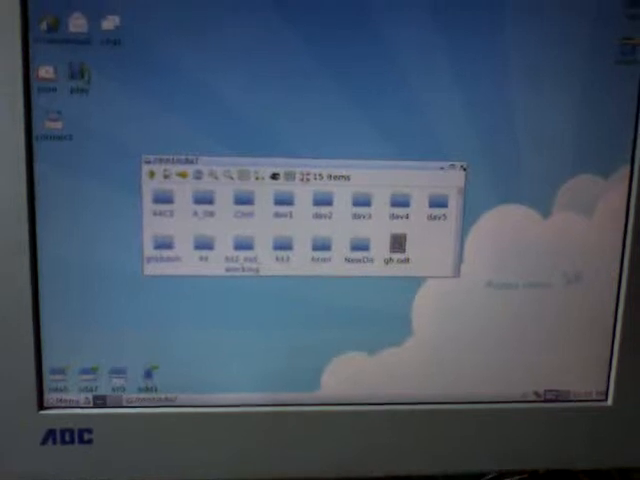
Close the partition window and bring up the home partition's folder instead
click(460, 162)
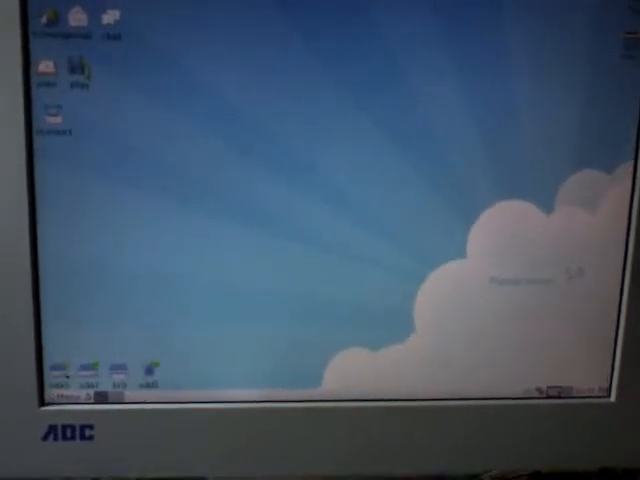
click(90, 66)
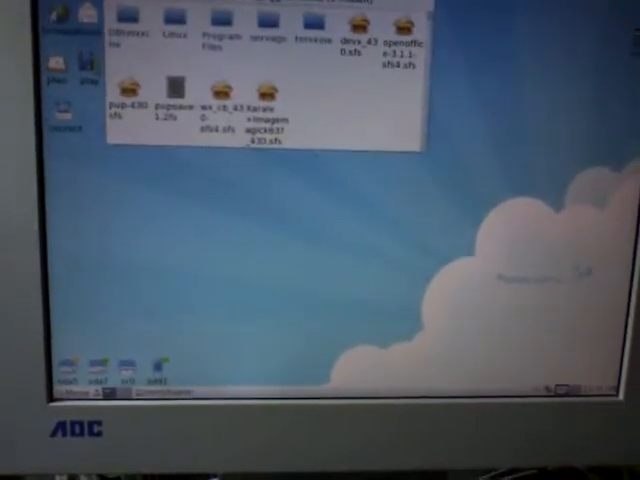
Move the home partition window to the centre of the screen
drag(250, 4, 355, 140)
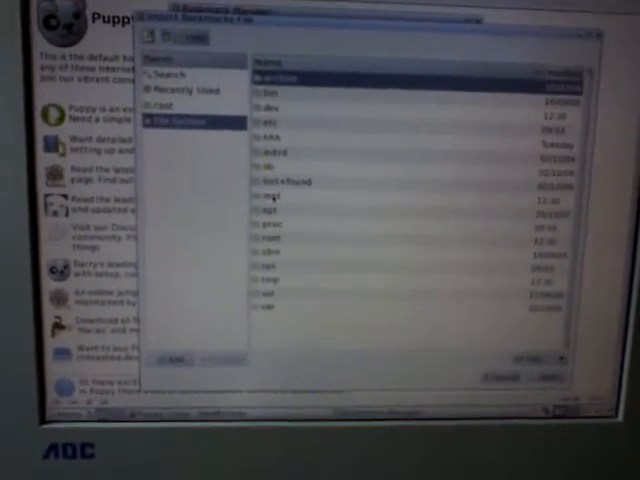
Enter the mnt directory in SeaMonkey's bookmark import chooser
double_click(270, 197)
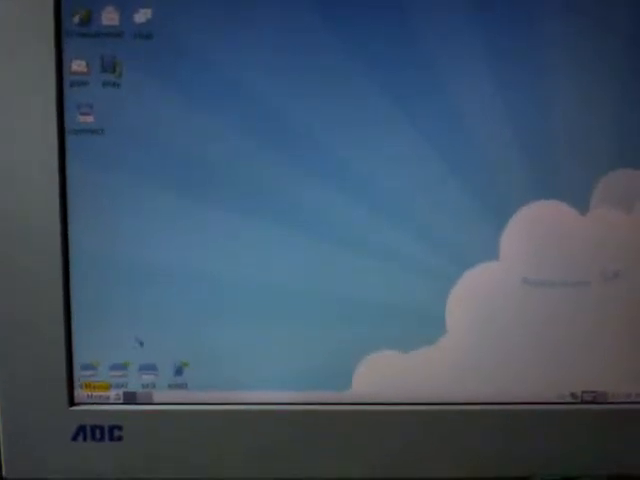
Show the /mnt/home folder with its Puppy .sfs files, then close it again
click(178, 372)
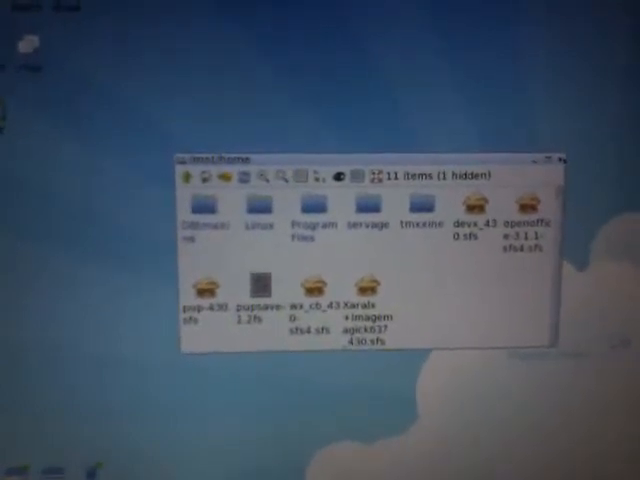
click(559, 160)
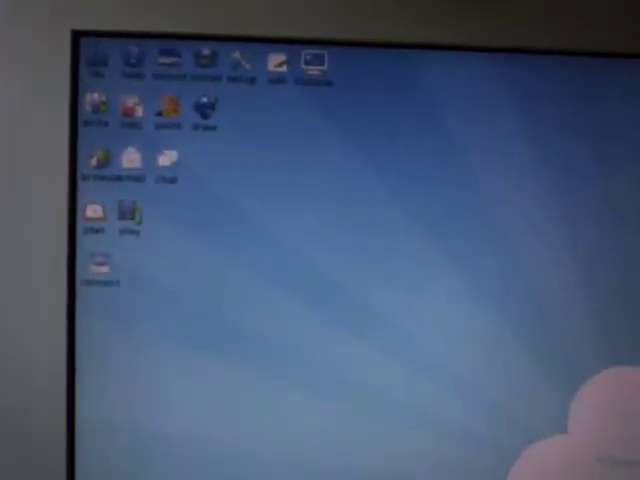
Bring up the personal home folder with my-documents and settle its window near screen centre
click(95, 60)
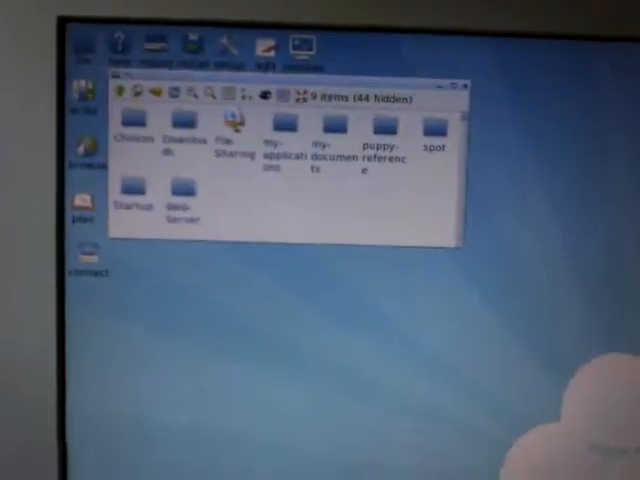
drag(255, 210, 600, 380)
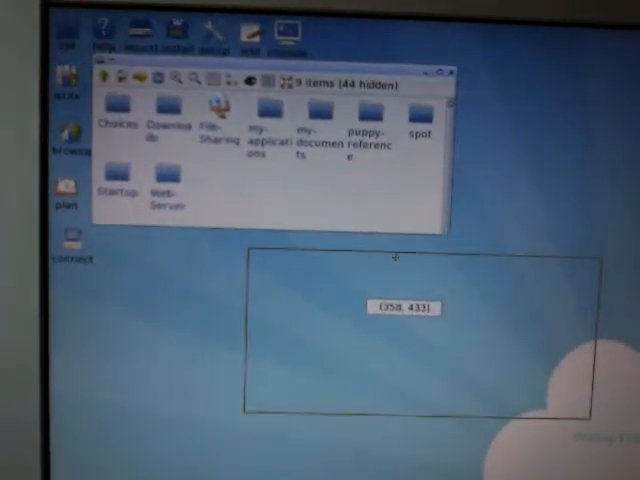
drag(400, 220, 410, 255)
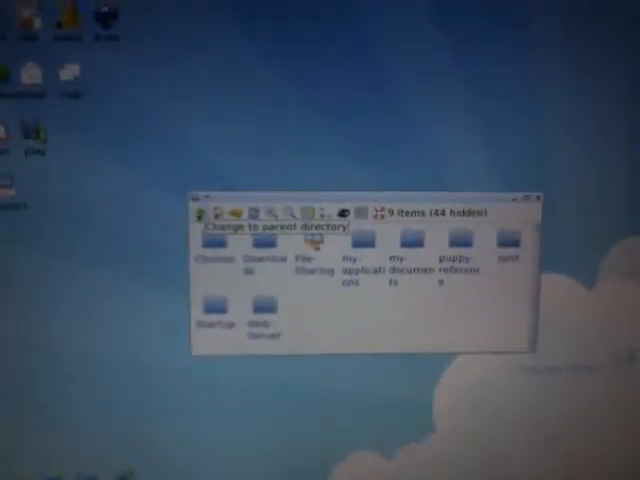
click(201, 204)
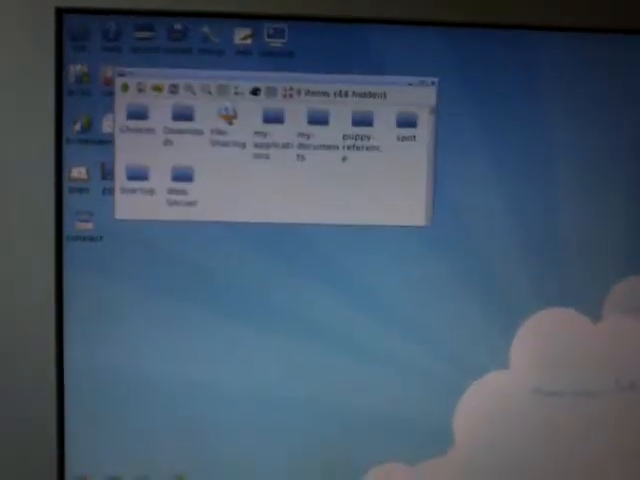
drag(270, 97, 275, 212)
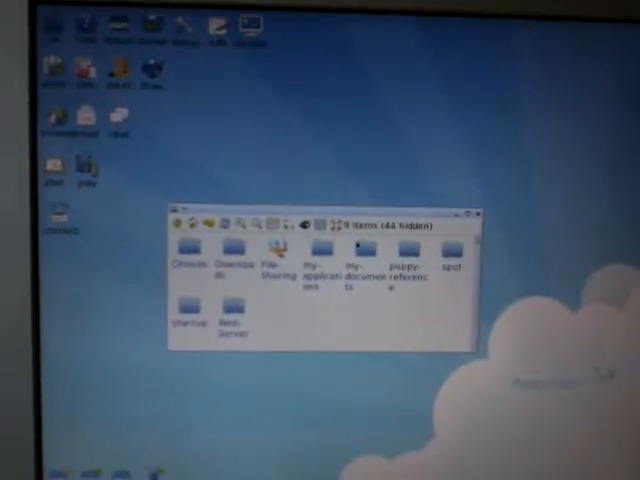
Go into the my-documents folder from the home window
click(355, 255)
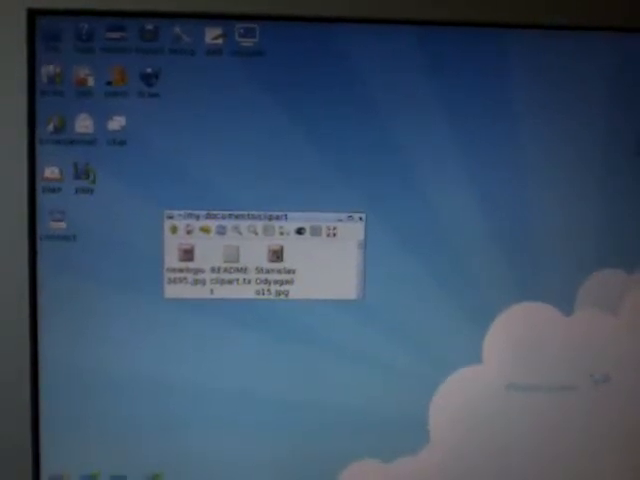
View the penguin jpg and then newlogo-3495.jpg in the image viewer, closing each afterwards
double_click(279, 260)
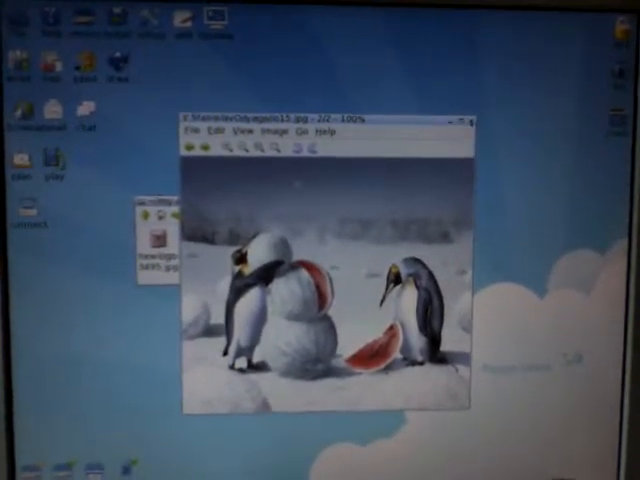
click(472, 117)
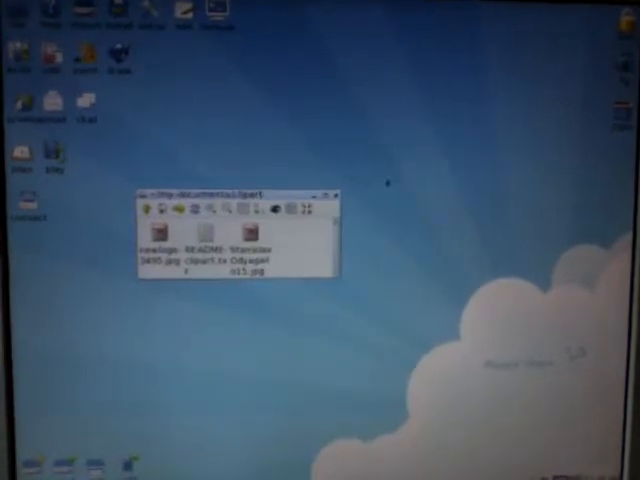
double_click(155, 237)
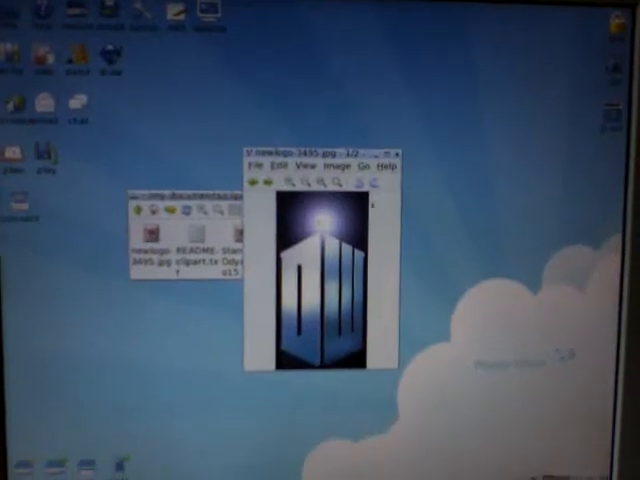
click(388, 160)
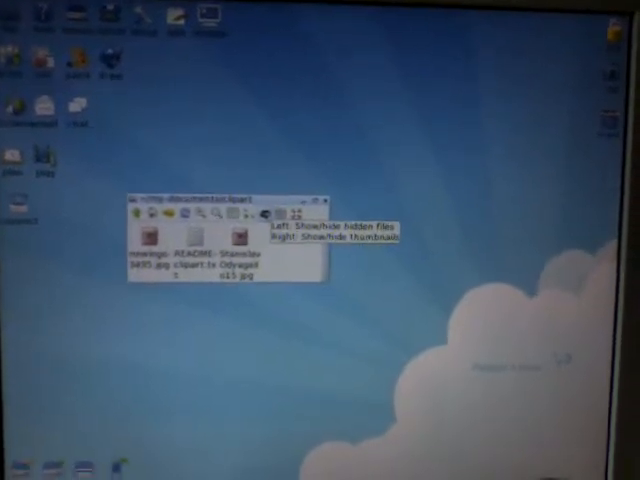
Show the clipart pictures as larger thumbnails, then go back up through my-documents to home
right_click(268, 214)
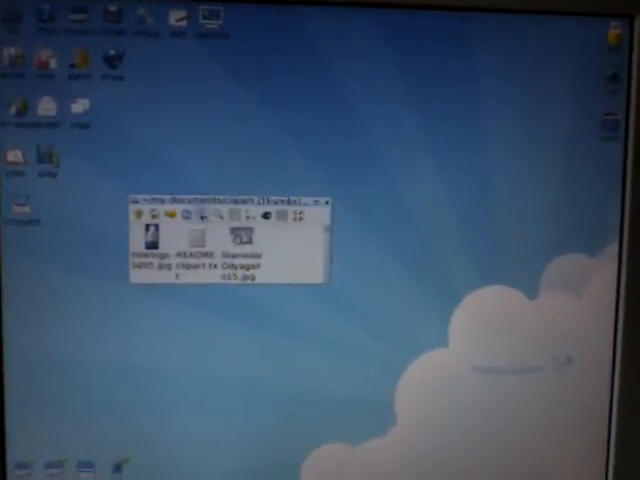
click(202, 213)
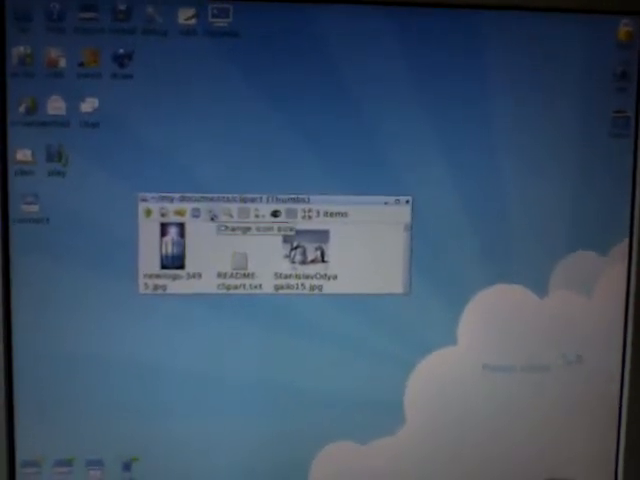
key(BackSpace)
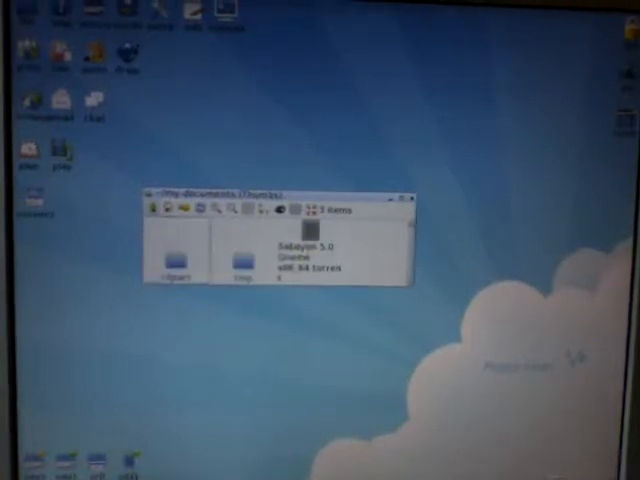
key(BackSpace)
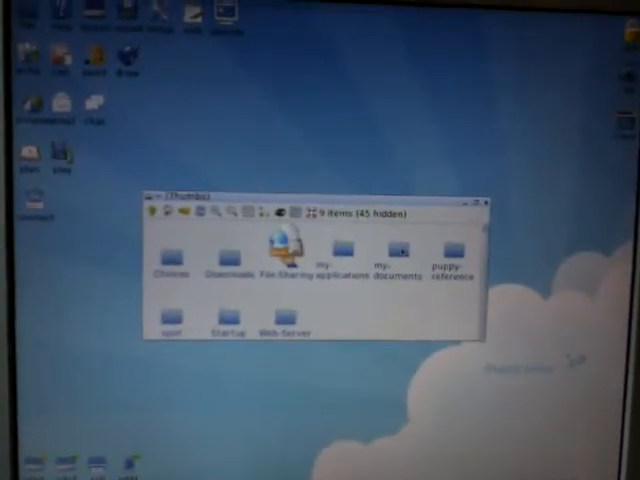
From my-documents, middle-drag clipart onto the sda7 window and choose Copy, giving it 16 items
click(402, 252)
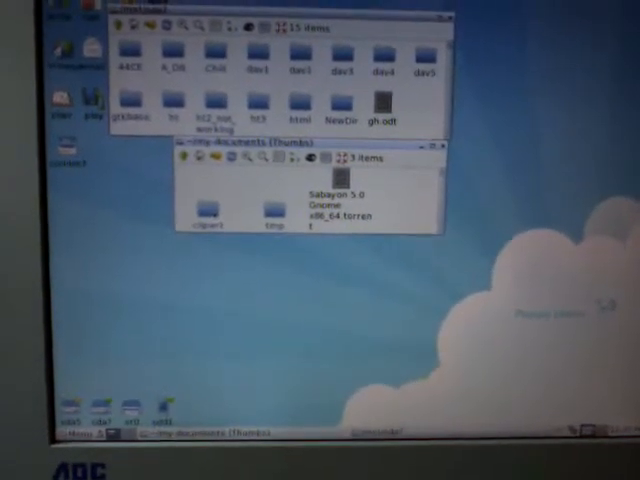
double_click(208, 208)
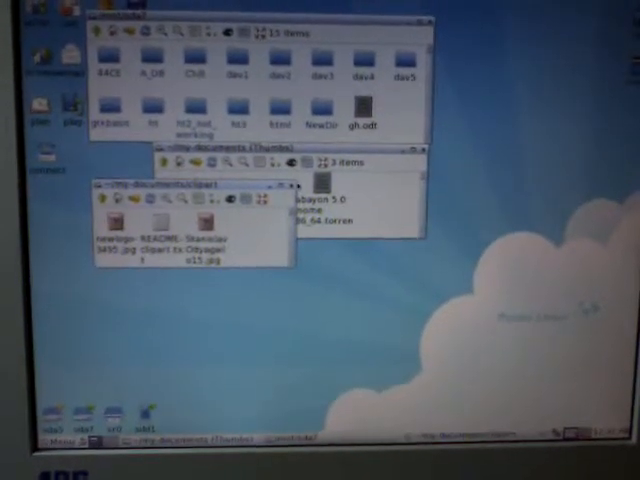
click(292, 187)
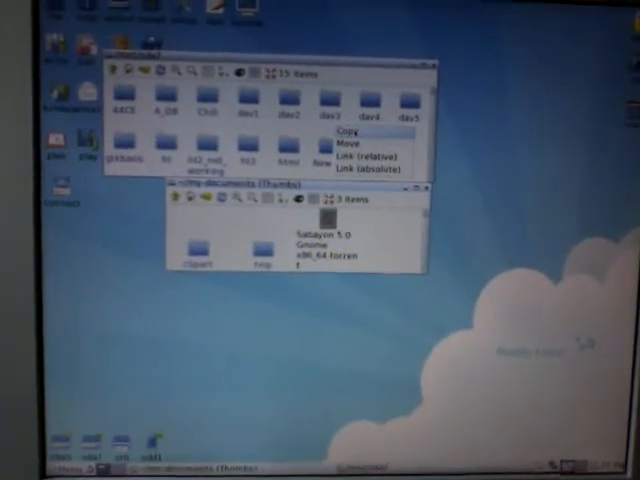
click(345, 130)
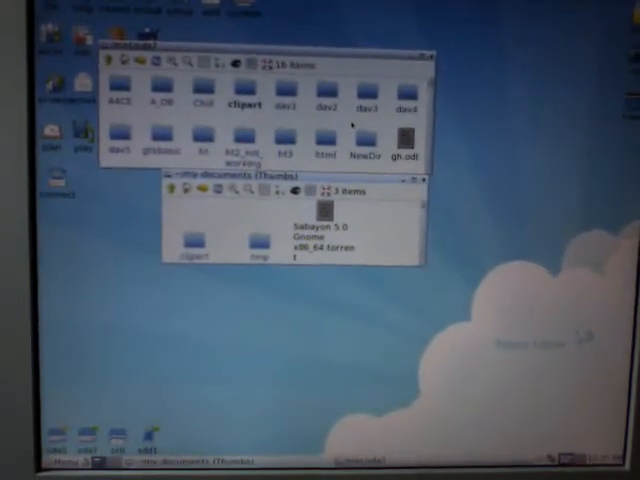